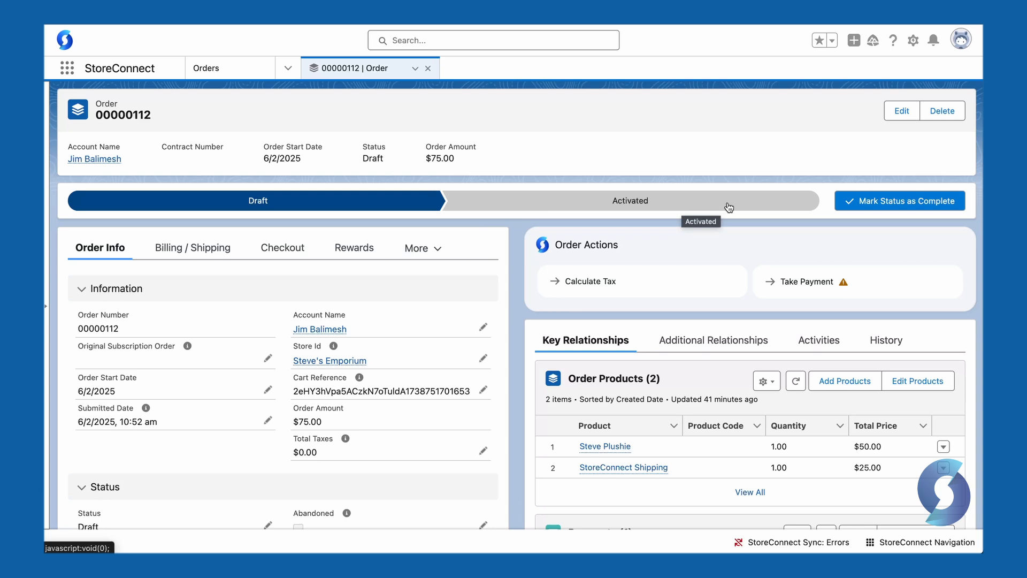
# Mark the draft order's status as Activated
pyautogui.click(597, 204)
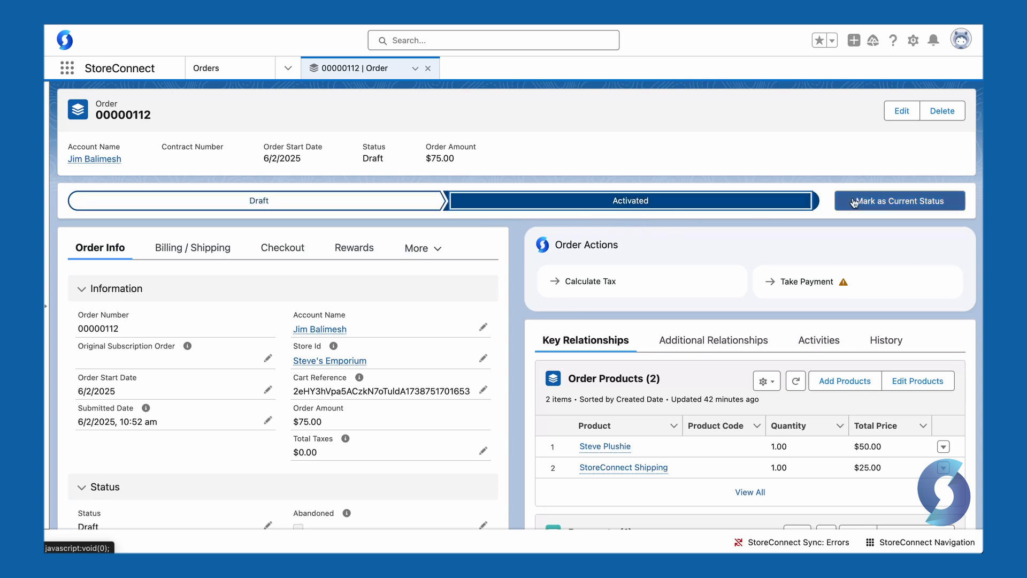
pyautogui.click(893, 203)
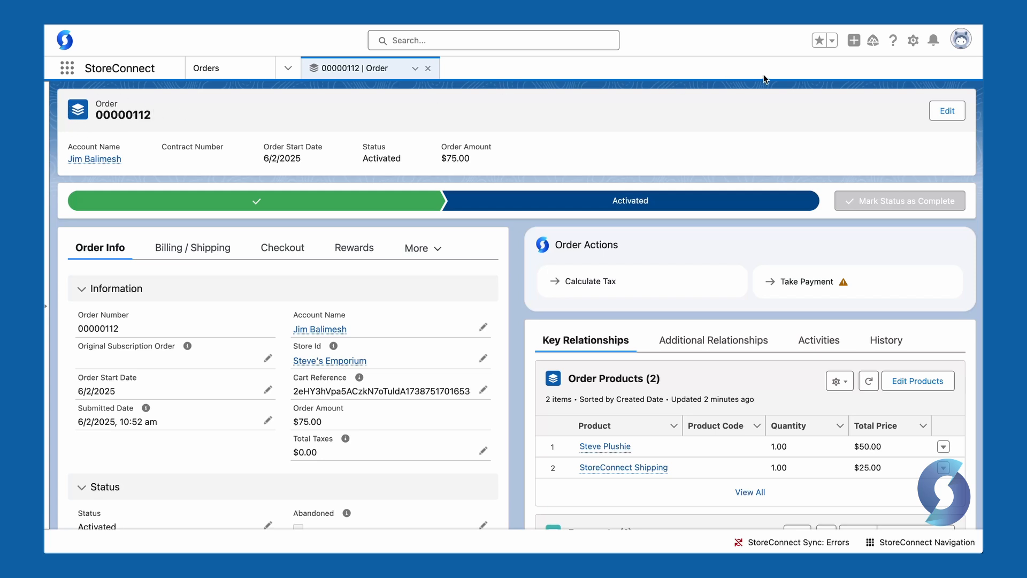
# Open the Status field of the Order object in Setup, down to its Order Status picklist values
pyautogui.click(913, 44)
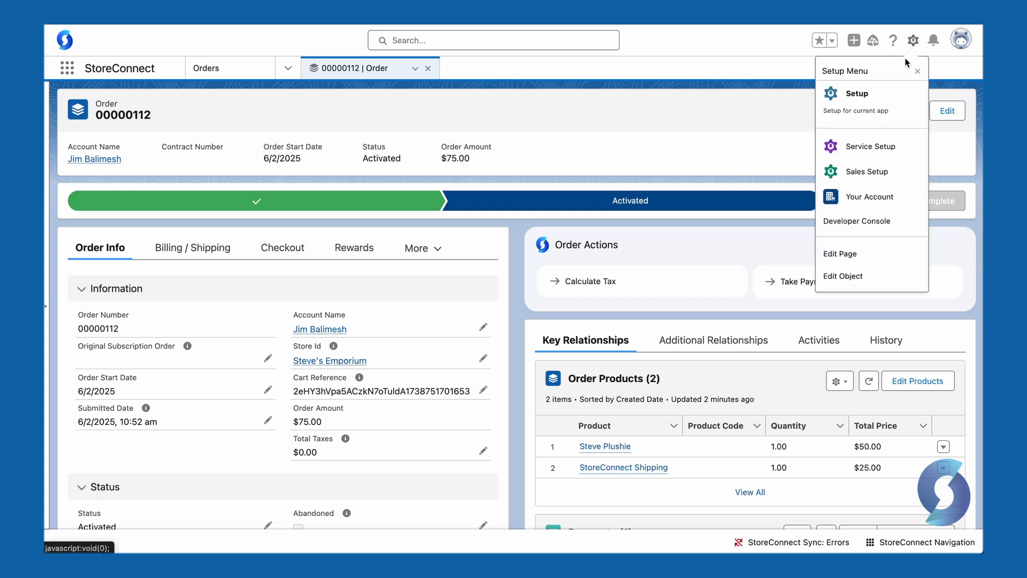
pyautogui.click(857, 274)
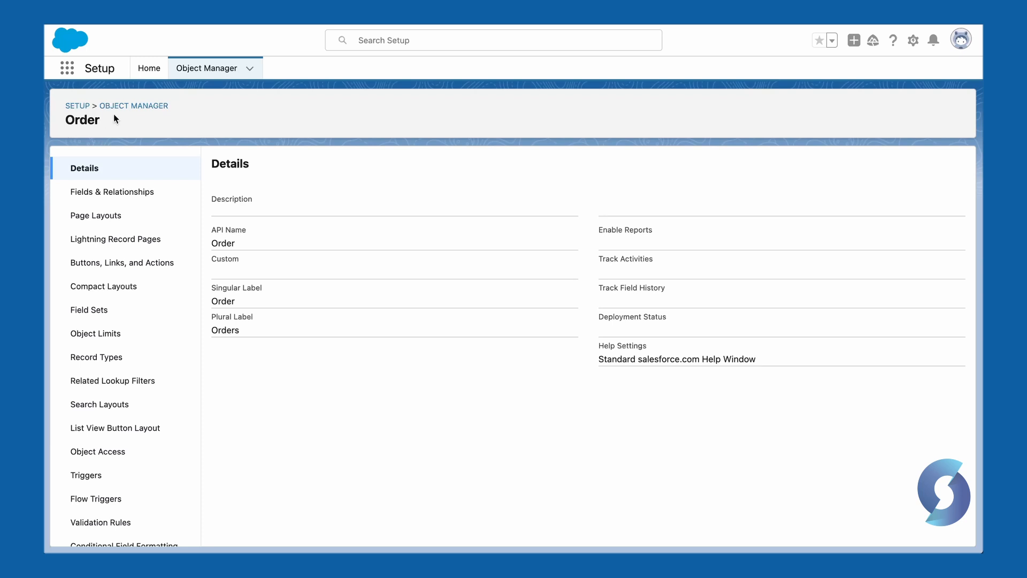
pyautogui.click(202, 72)
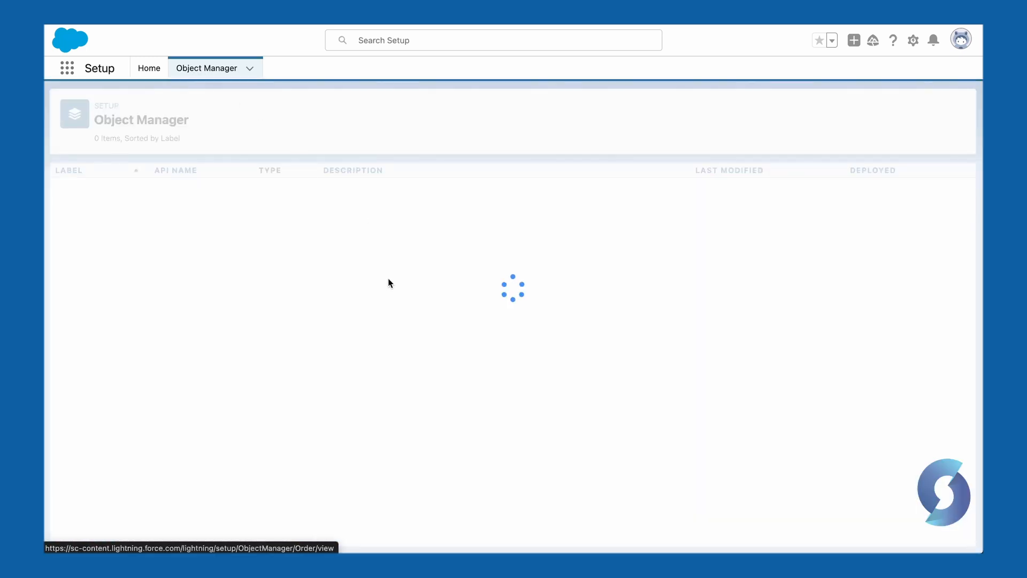
pyautogui.scroll(-5, 389, 286)
pyautogui.scroll(-15, 389, 286)
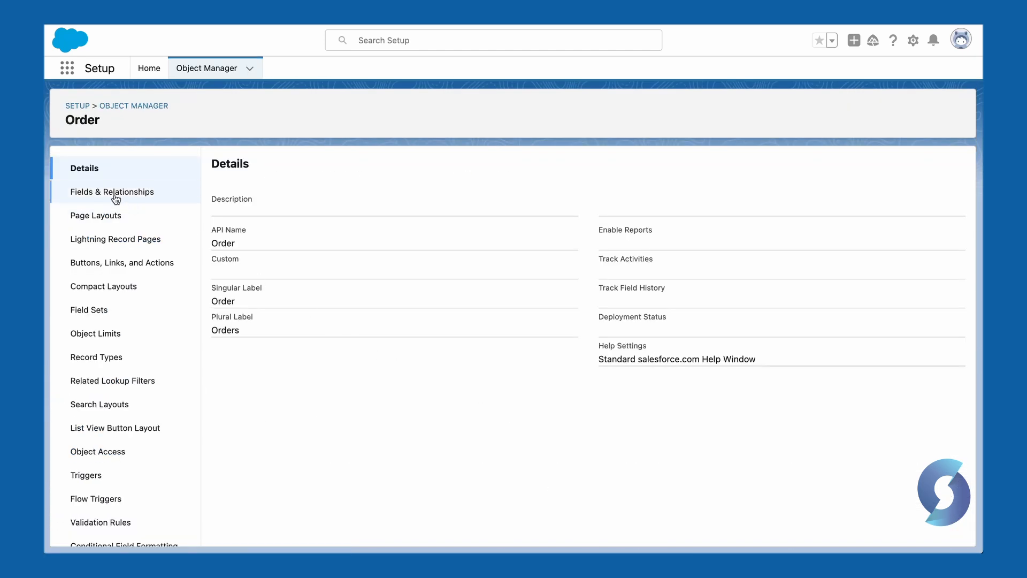
pyautogui.click(133, 199)
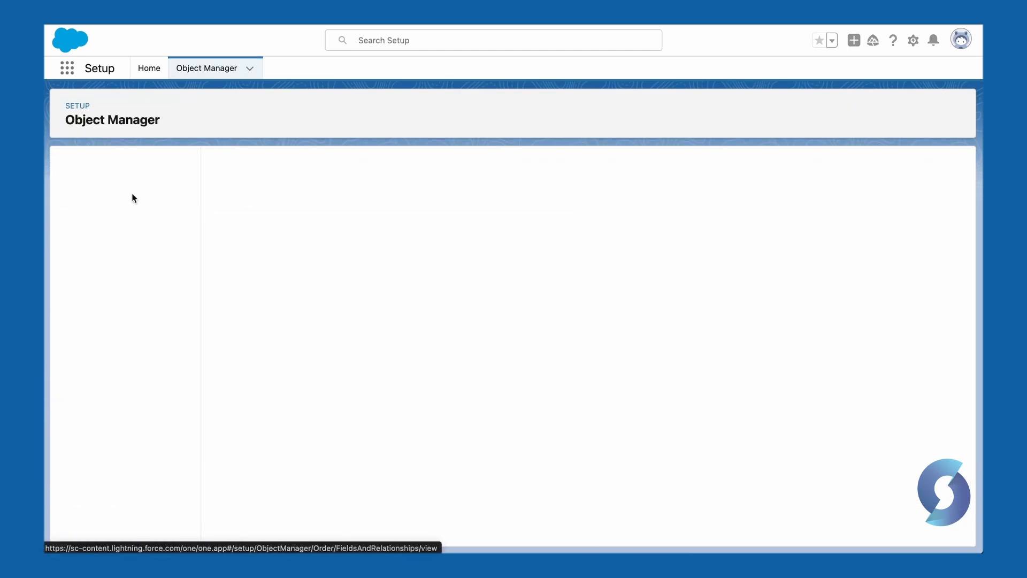
pyautogui.click(612, 165)
pyautogui.write('status')
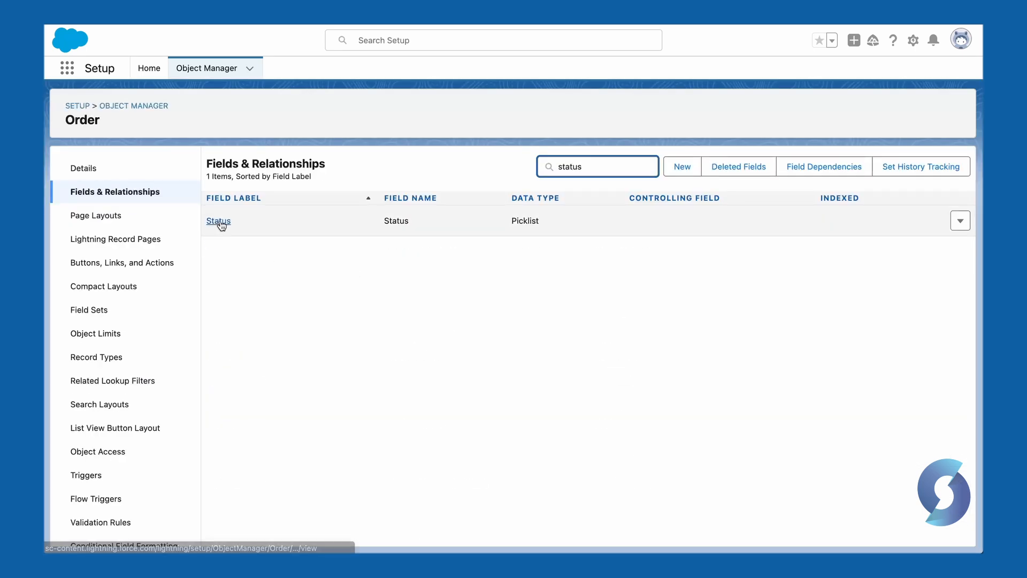
pyautogui.click(218, 221)
pyautogui.scroll(-2, 551, 373)
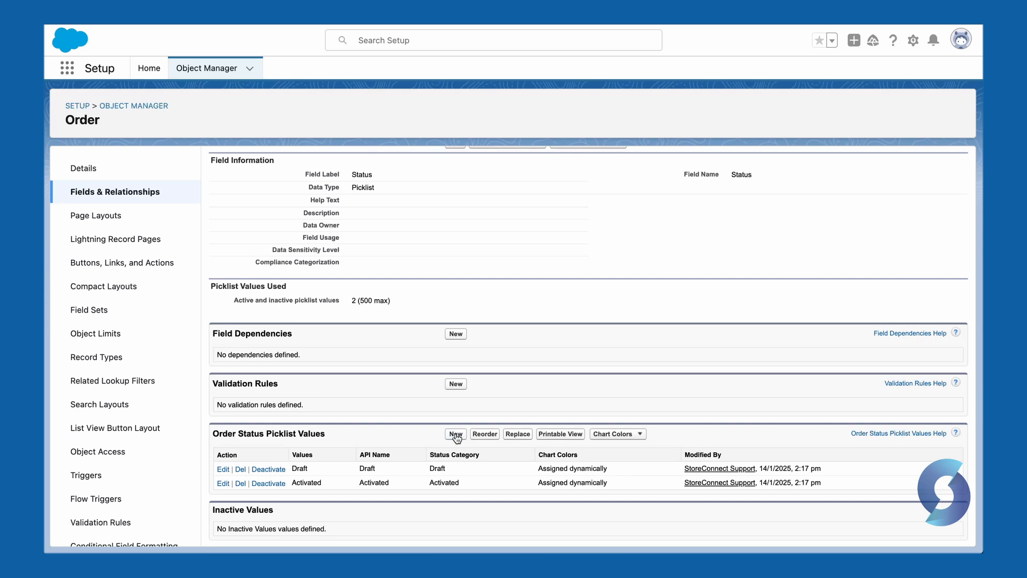
# Add an Order Status picklist value with label and API name Shipped in the Activated category, saving it and starting another
pyautogui.click(456, 434)
pyautogui.write('Shipped')
pyautogui.click(415, 253)
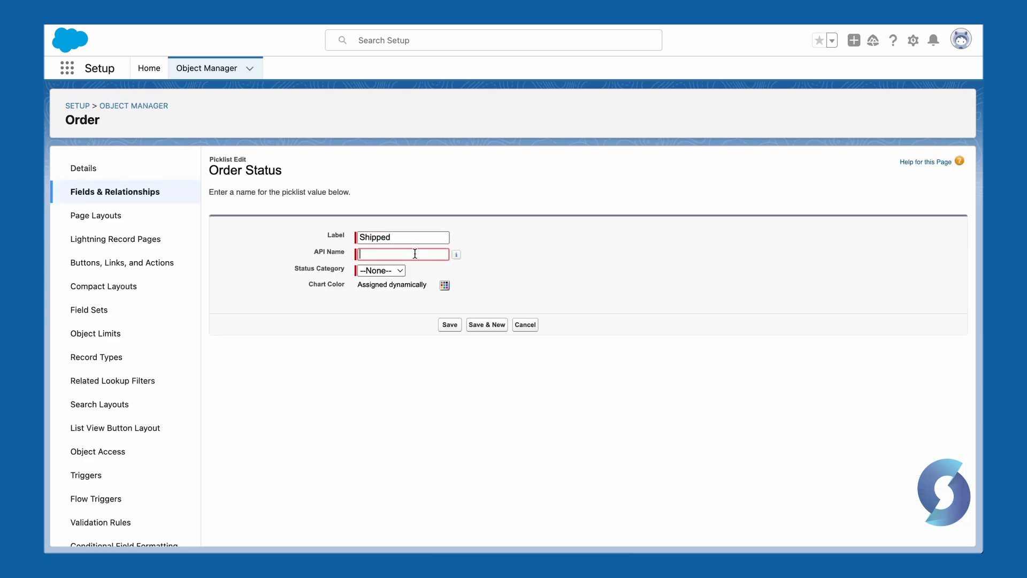
pyautogui.write('Shipped')
pyautogui.click(391, 273)
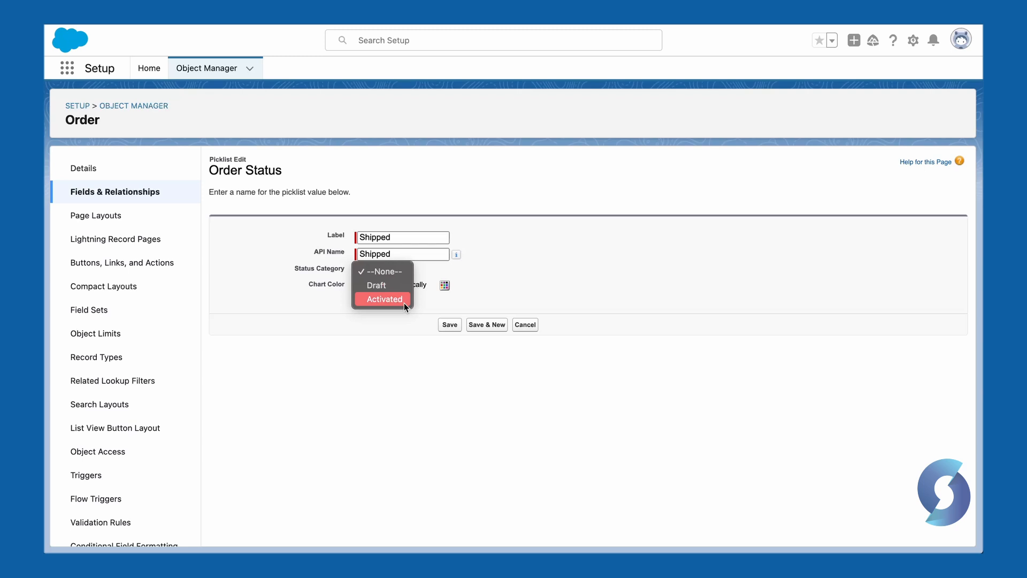
pyautogui.click(394, 271)
pyautogui.click(393, 269)
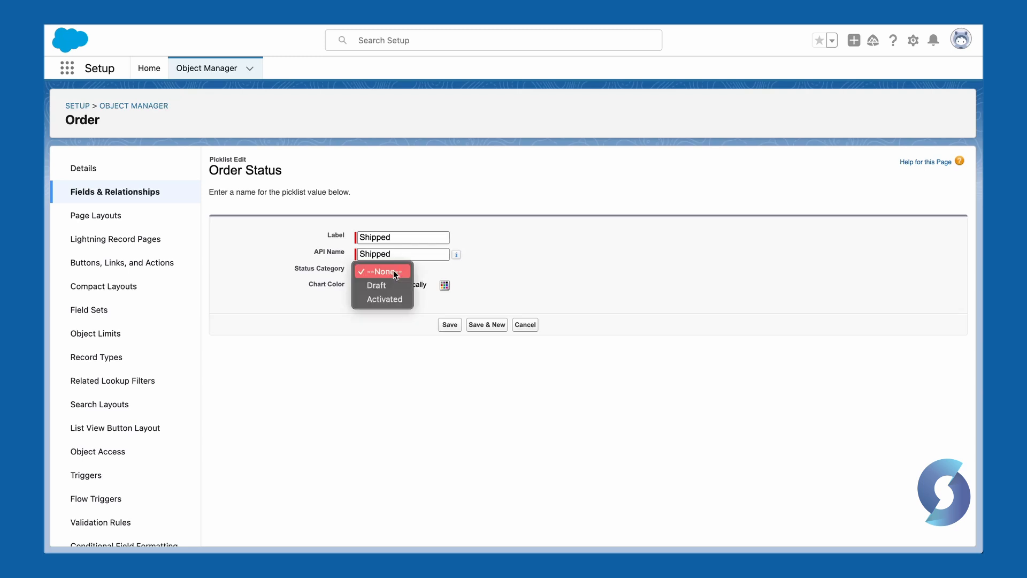
pyautogui.click(385, 299)
pyautogui.click(487, 326)
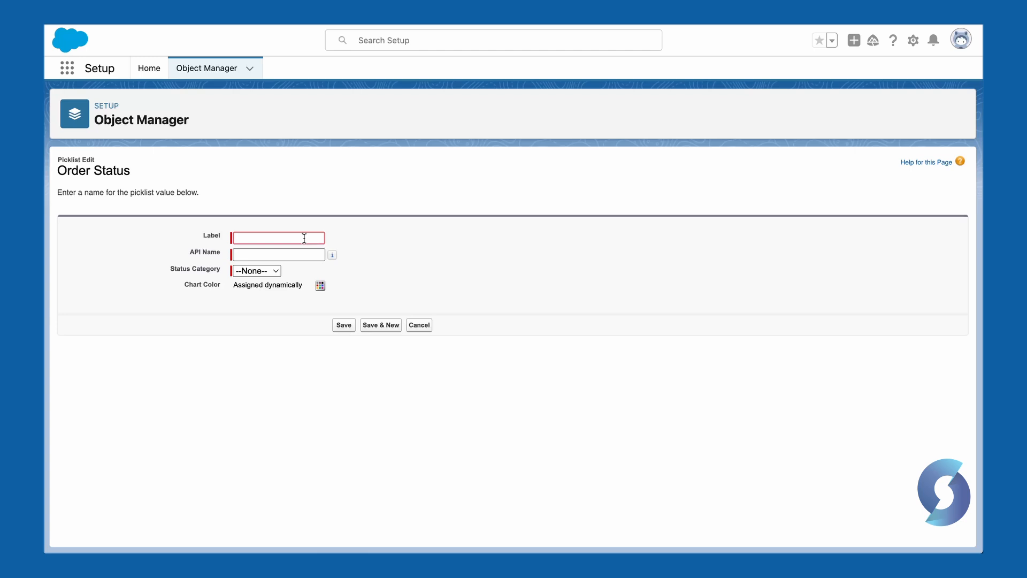
# Add the picklist value Fulfilled, with the same API name and the Activated status category, and begin another value
pyautogui.write('Fulfilled')
pyautogui.click(305, 253)
pyautogui.click(271, 272)
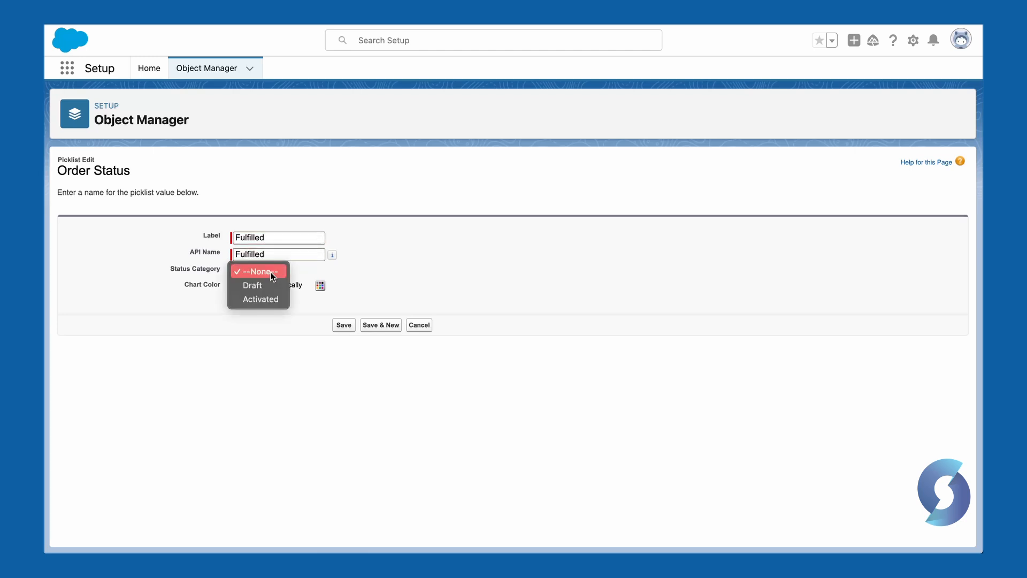
pyautogui.click(262, 299)
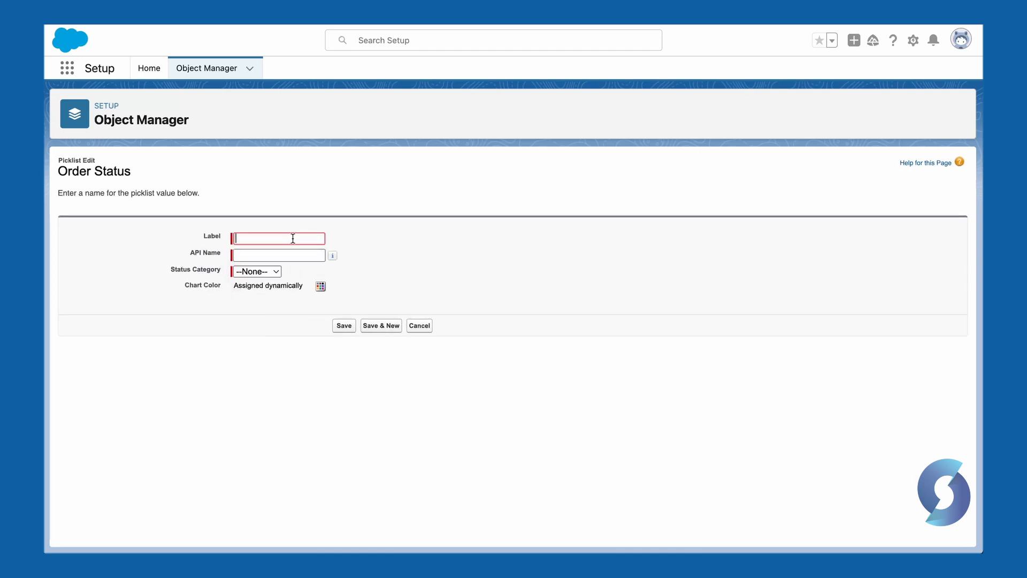
# Add the picklist value Cancelled with API name Cancelled and status category Draft, and save it
pyautogui.write('Cancelled')
pyautogui.press('Tab')
pyautogui.write('Cancelled')
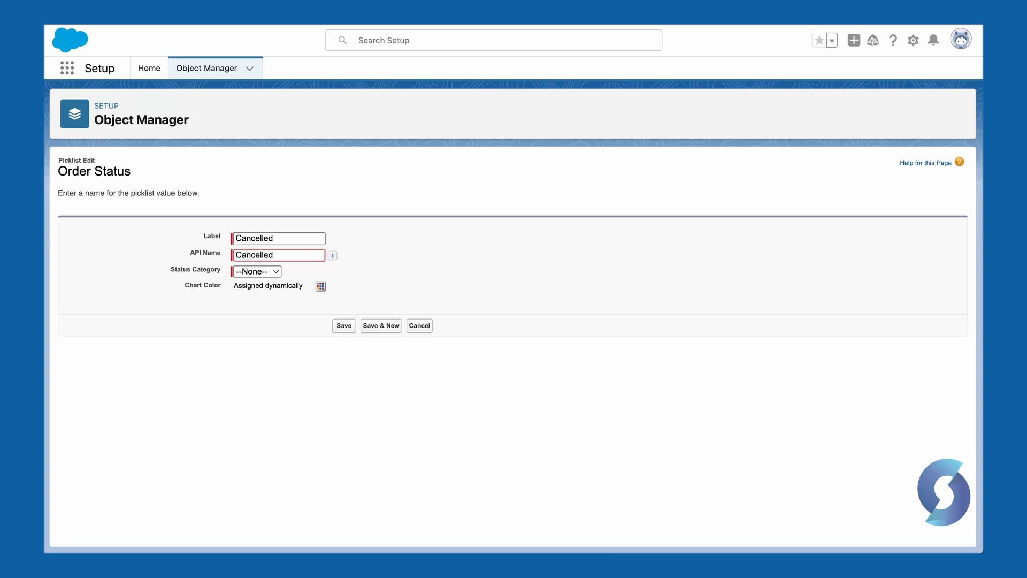
pyautogui.click(351, 258)
pyautogui.click(273, 273)
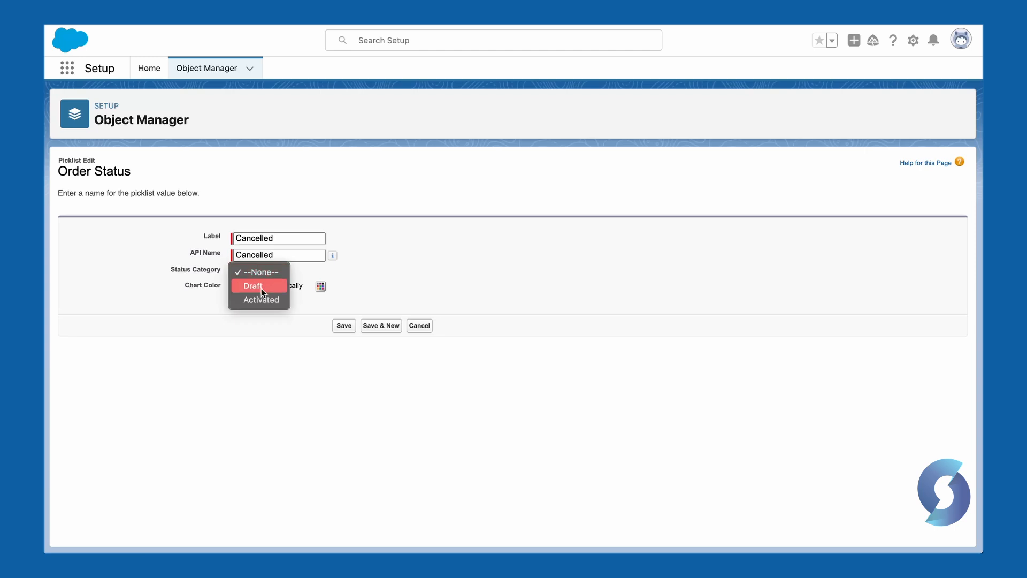
pyautogui.click(261, 288)
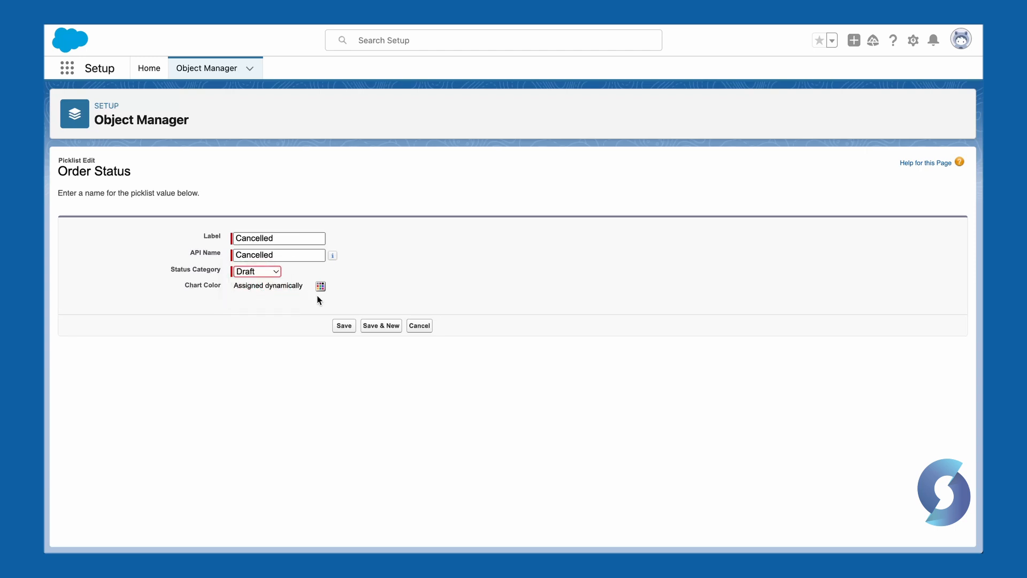
pyautogui.click(344, 327)
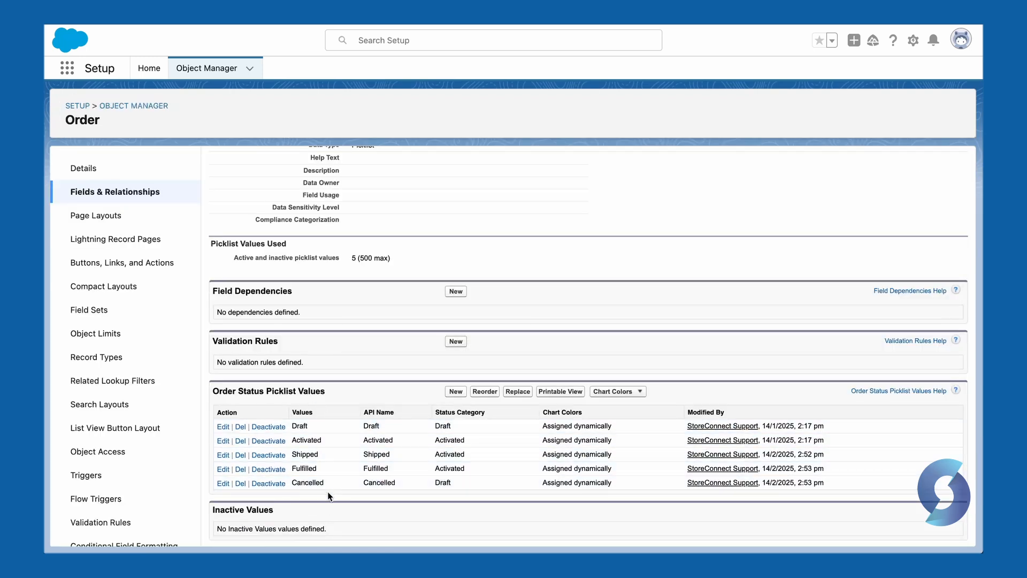
# Reorder the Order Status picklist values by moving Cancelled up to the first place, above Draft, and save
pyautogui.click(485, 393)
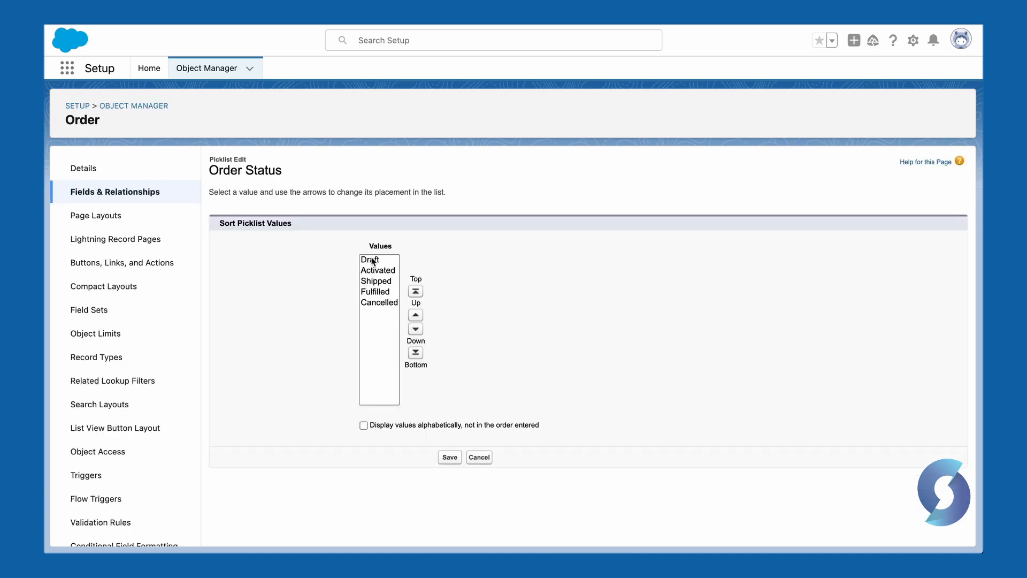
pyautogui.click(377, 303)
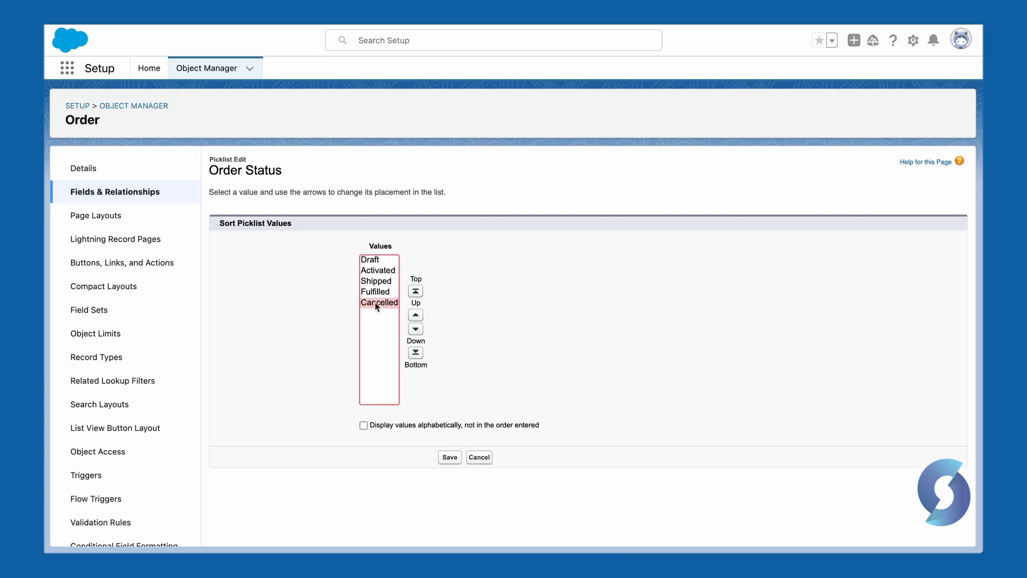
pyautogui.click(416, 316)
pyautogui.click(415, 317)
pyautogui.click(416, 316)
pyautogui.click(415, 317)
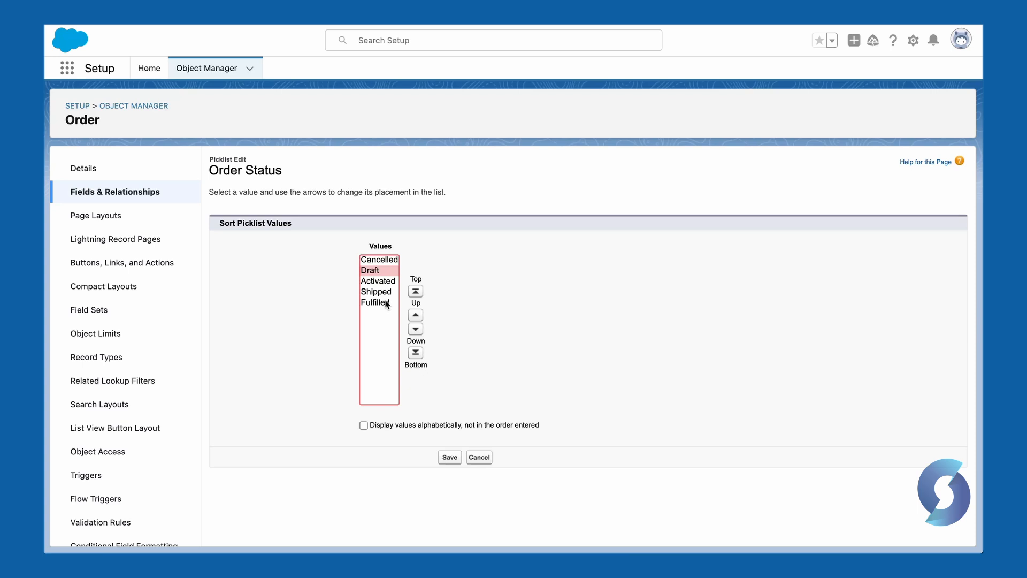
pyautogui.click(449, 457)
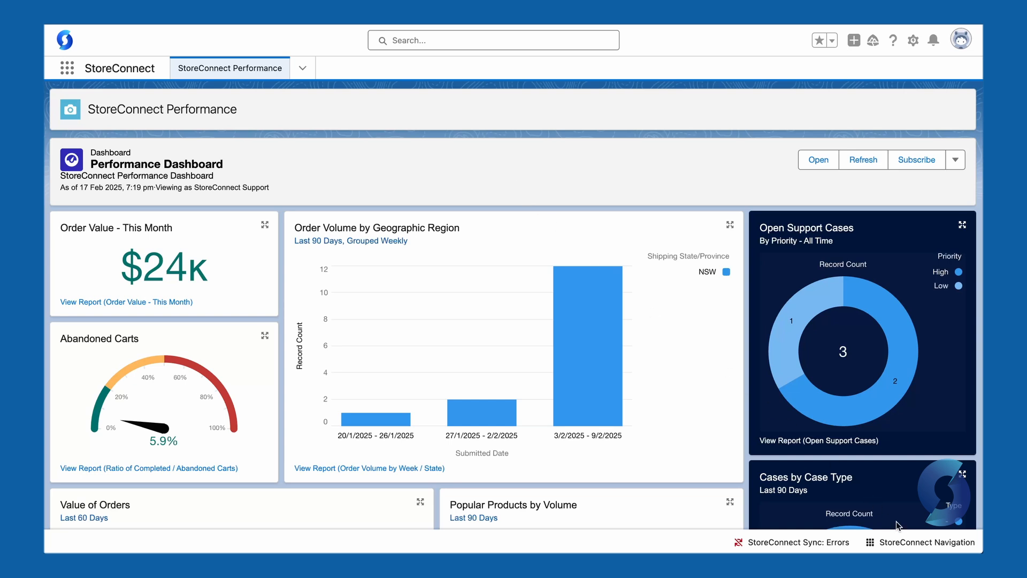
# Open the Steve's Emporium store record from the list of all stores in StoreConnect
pyautogui.click(907, 542)
pyautogui.click(660, 293)
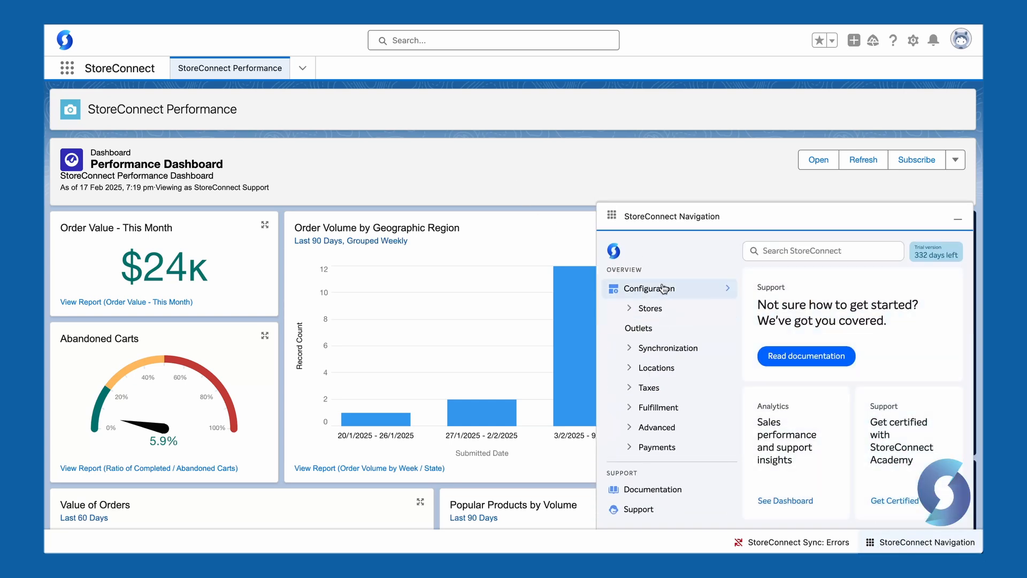
pyautogui.click(650, 308)
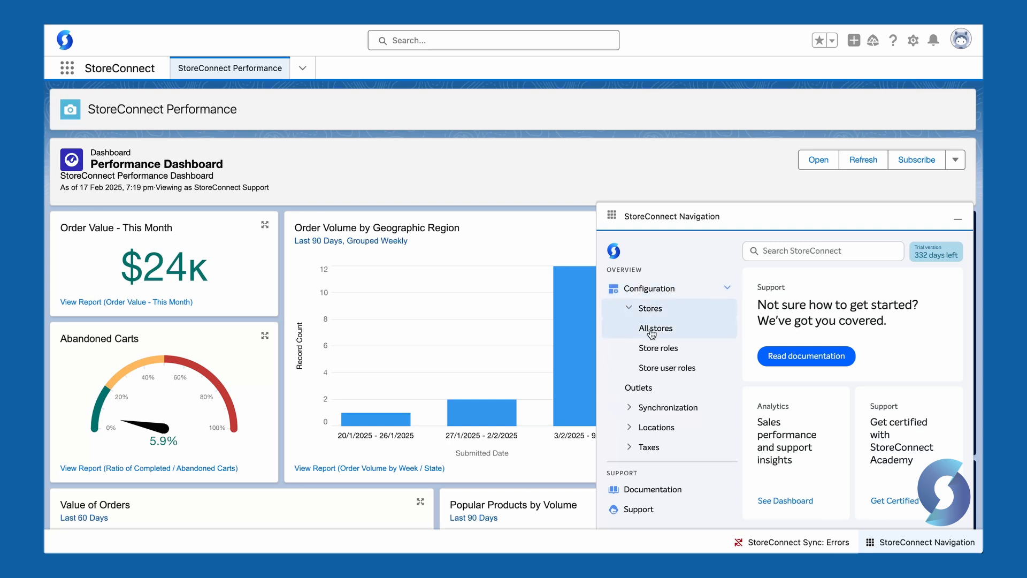
pyautogui.click(654, 326)
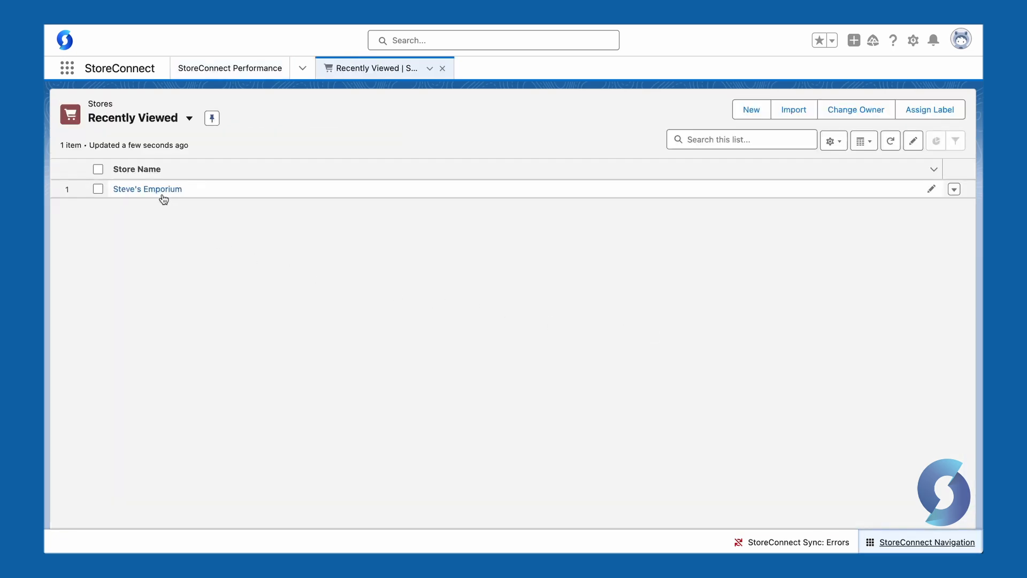
pyautogui.click(159, 190)
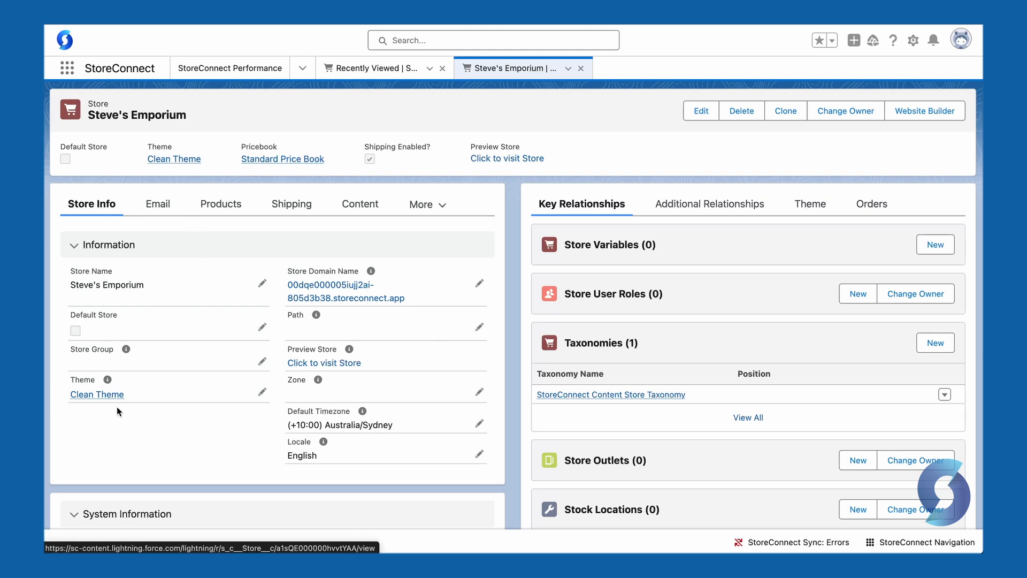
# Open the English theme locale of the store's Clean Theme and show its related locale translations
pyautogui.moveTo(103, 402)
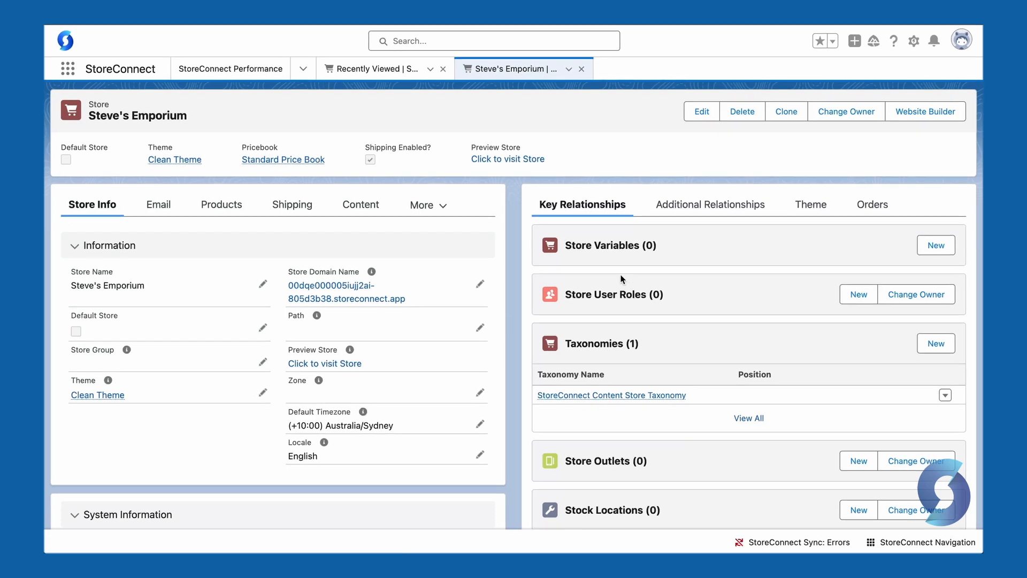
pyautogui.click(815, 212)
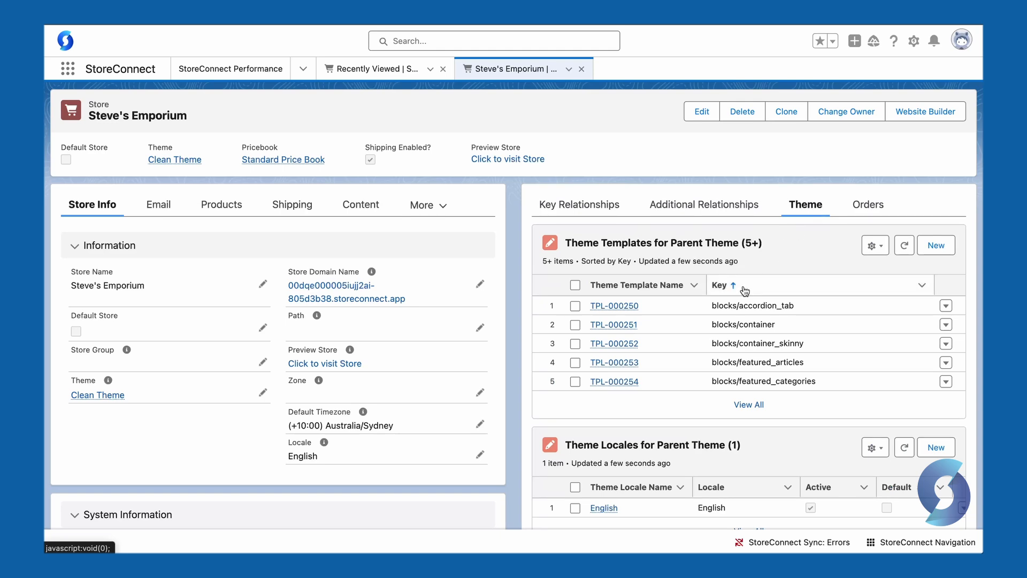
pyautogui.scroll(-2, 680, 406)
pyautogui.scroll(-2, 674, 396)
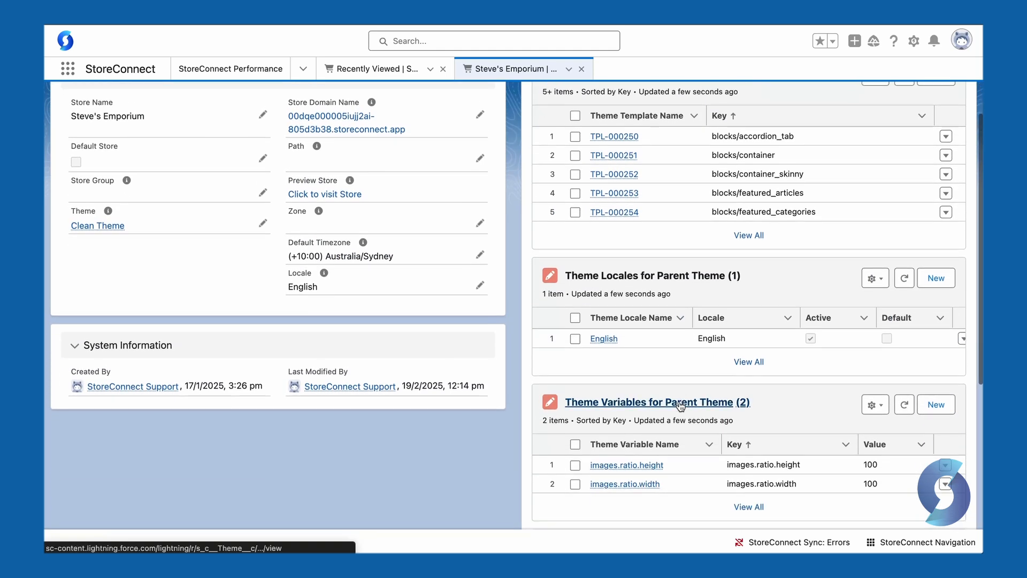
pyautogui.click(603, 330)
pyautogui.click(88, 186)
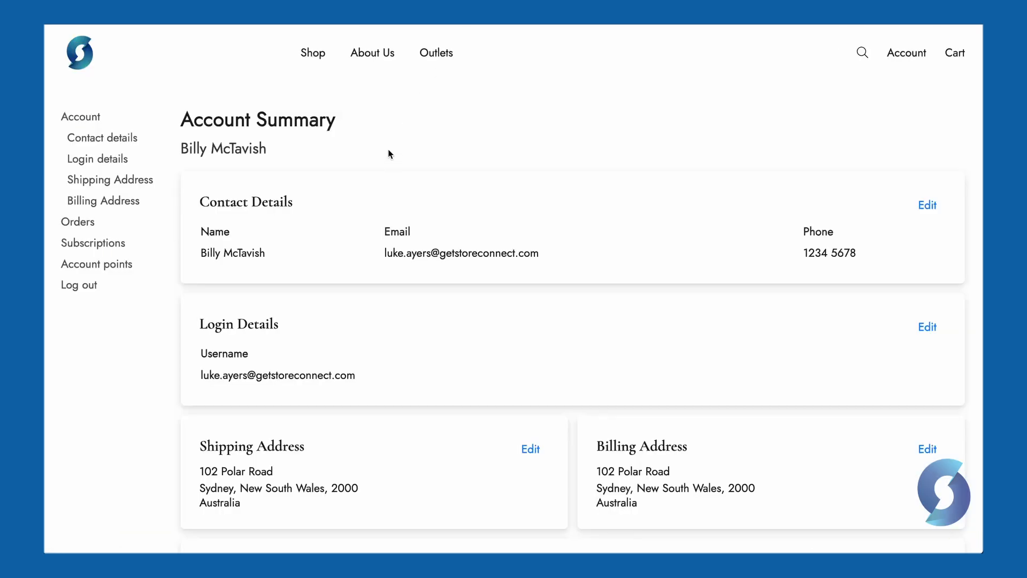
# Switch to the storefront's customer account and view its list of orders
pyautogui.click(80, 222)
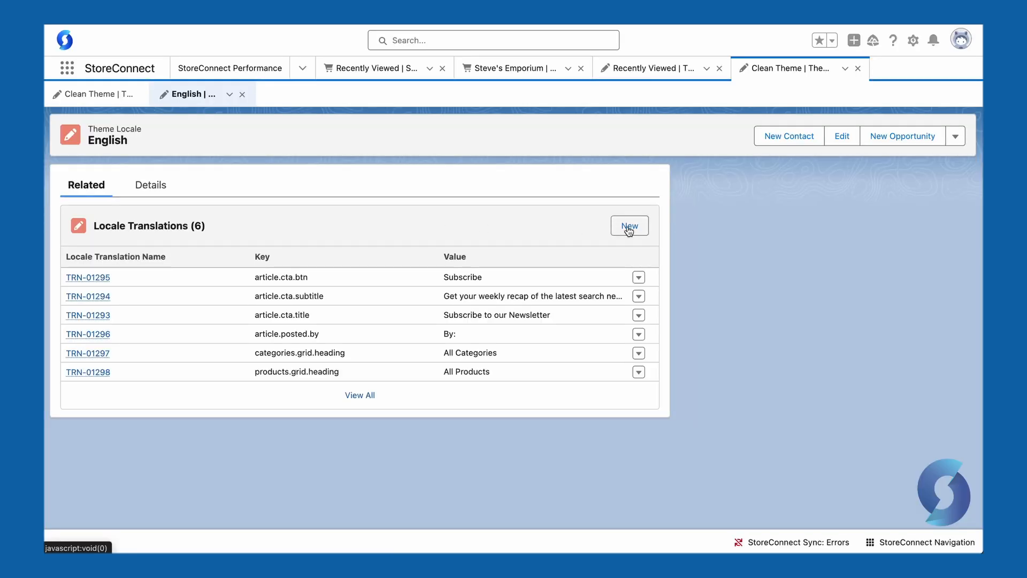
# Create an English locale translation with key accounts.orders.shared.status.enum.draft and value Processing, and save it
pyautogui.click(627, 226)
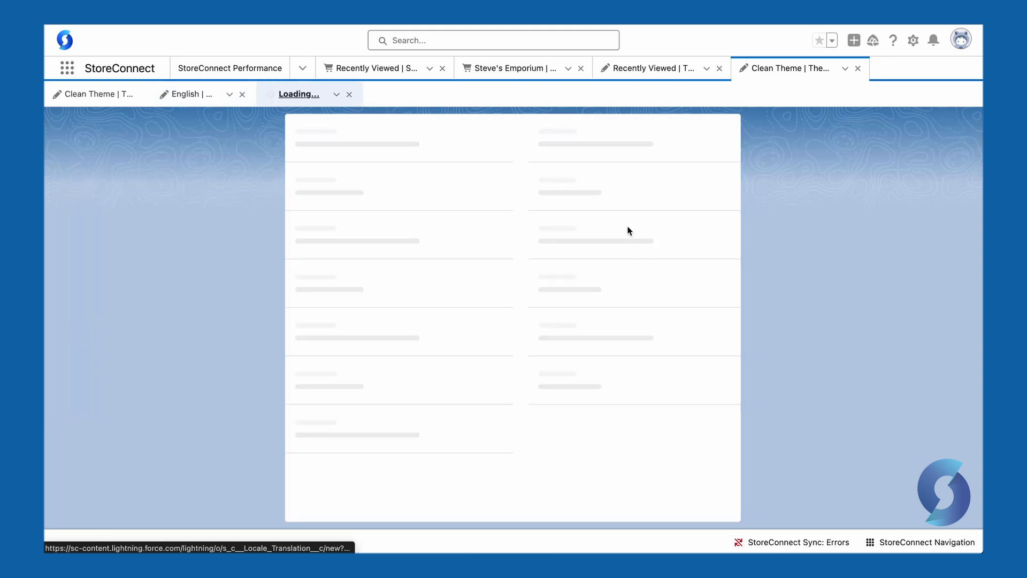
pyautogui.click(428, 303)
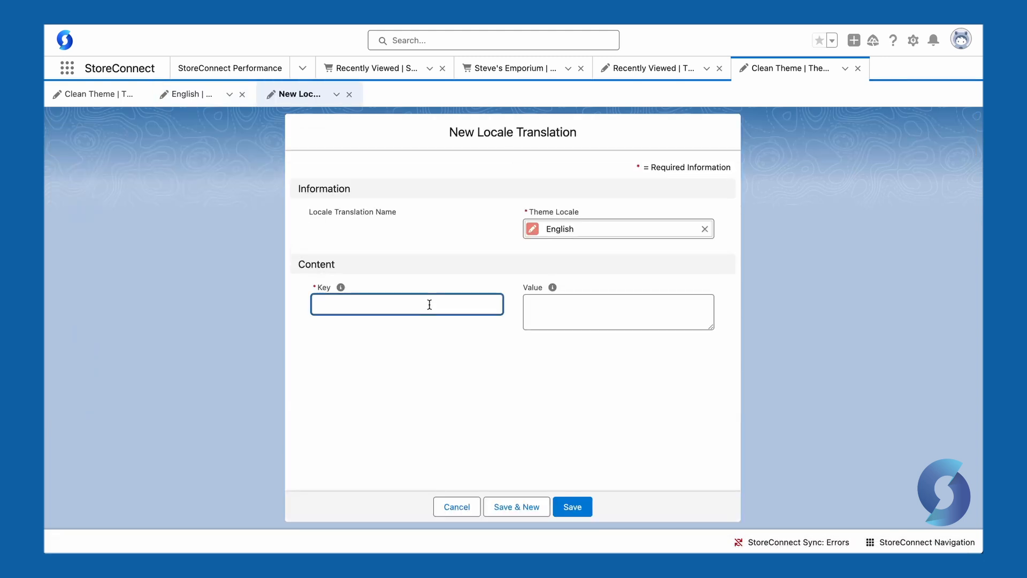
pyautogui.write('accounts.orders.shared.status.enum.')
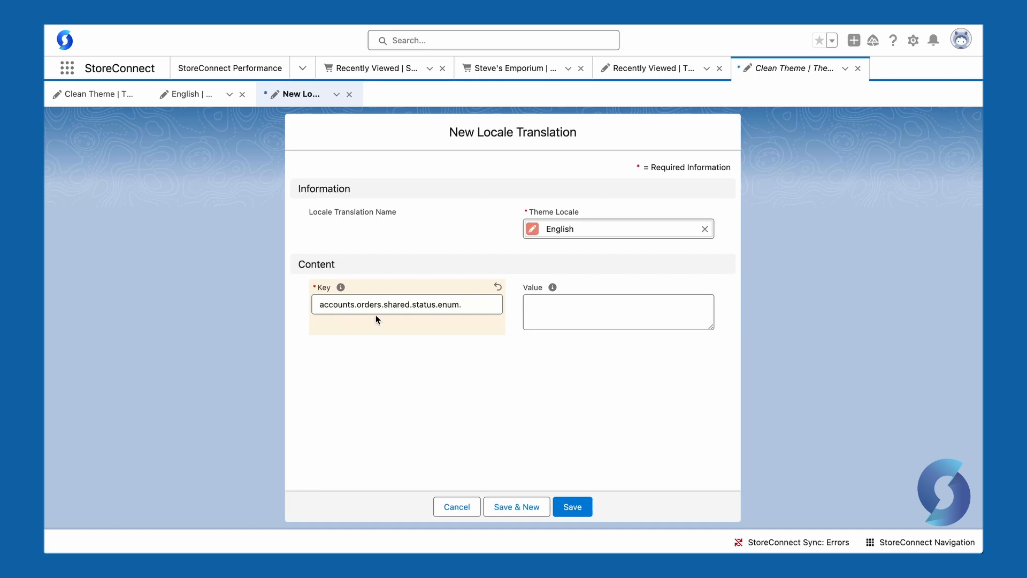
pyautogui.click(467, 314)
pyautogui.write('draft')
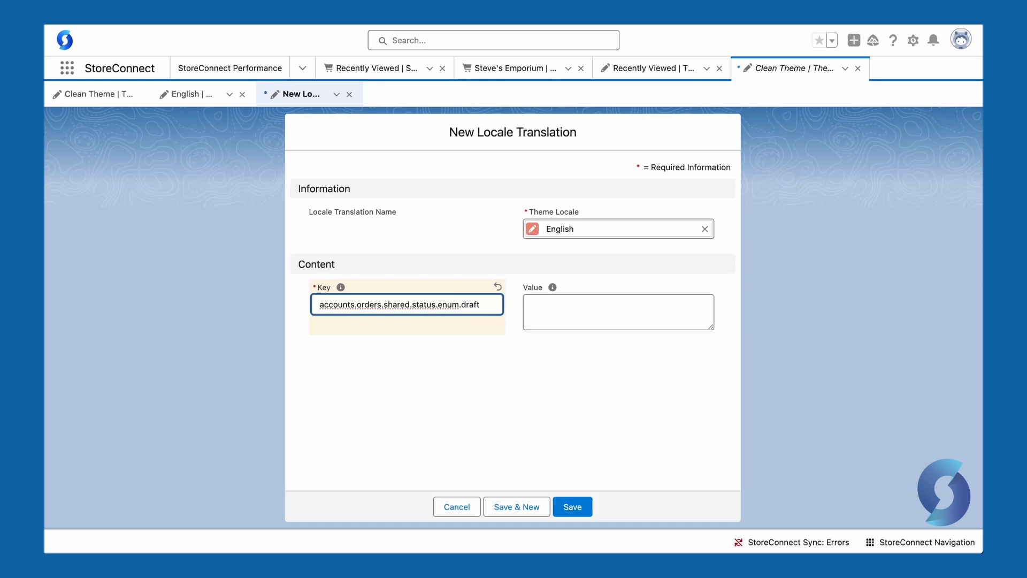
pyautogui.click(467, 344)
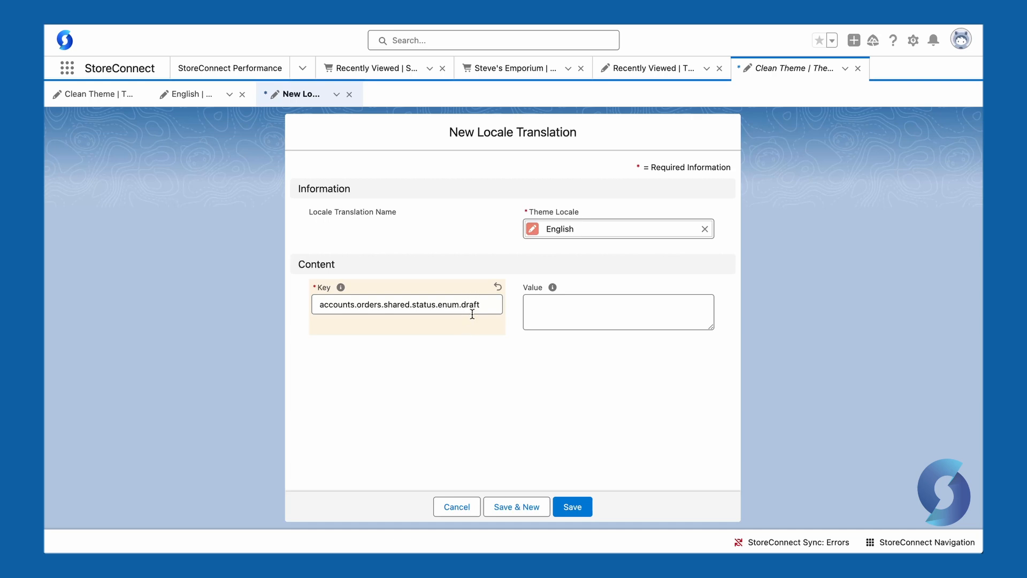
pyautogui.click(570, 306)
pyautogui.write('Processing')
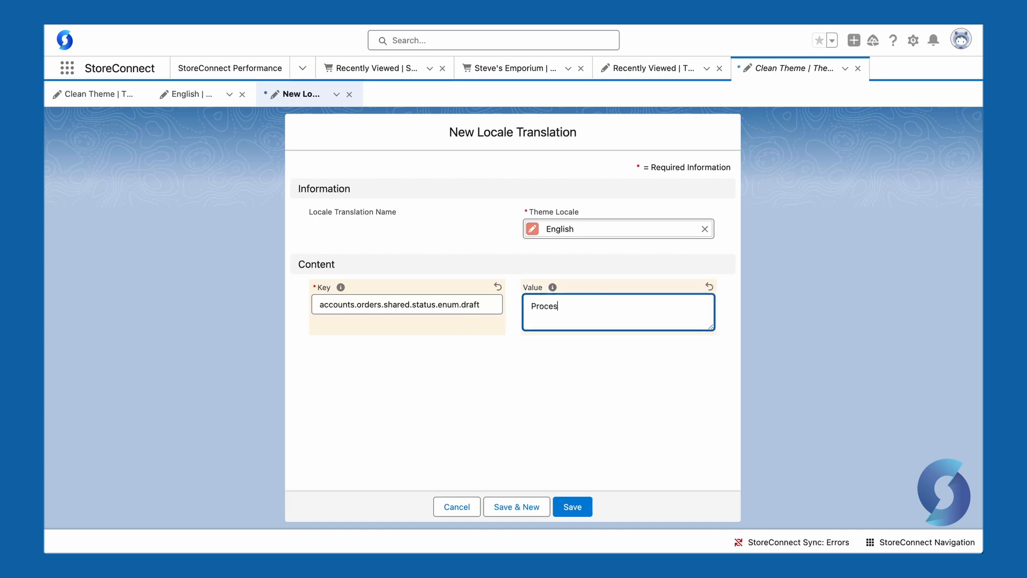
pyautogui.click(573, 506)
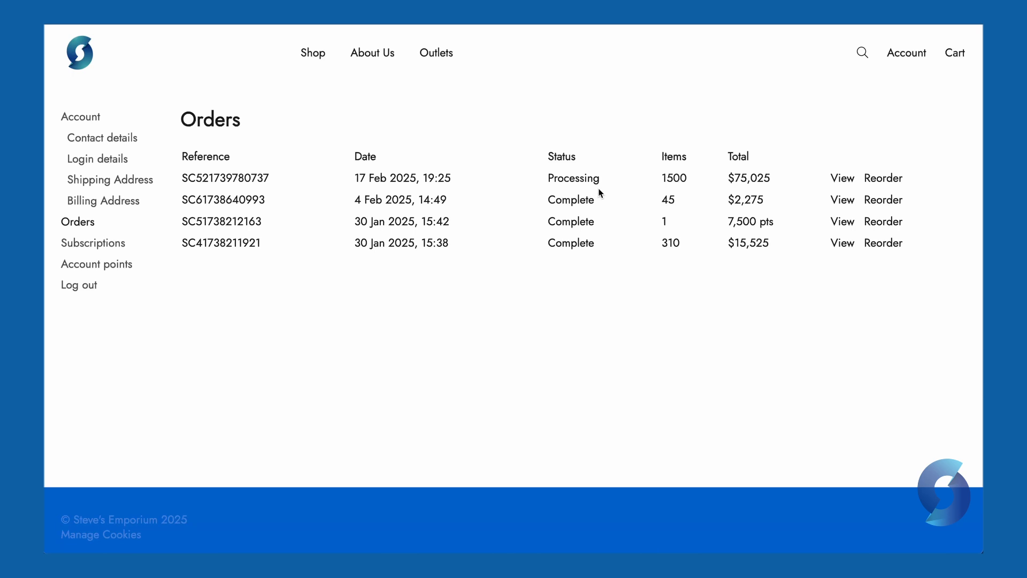
# Switch to the storefront's account orders and check the status shown for each order
pyautogui.scroll(-1, 601, 193)
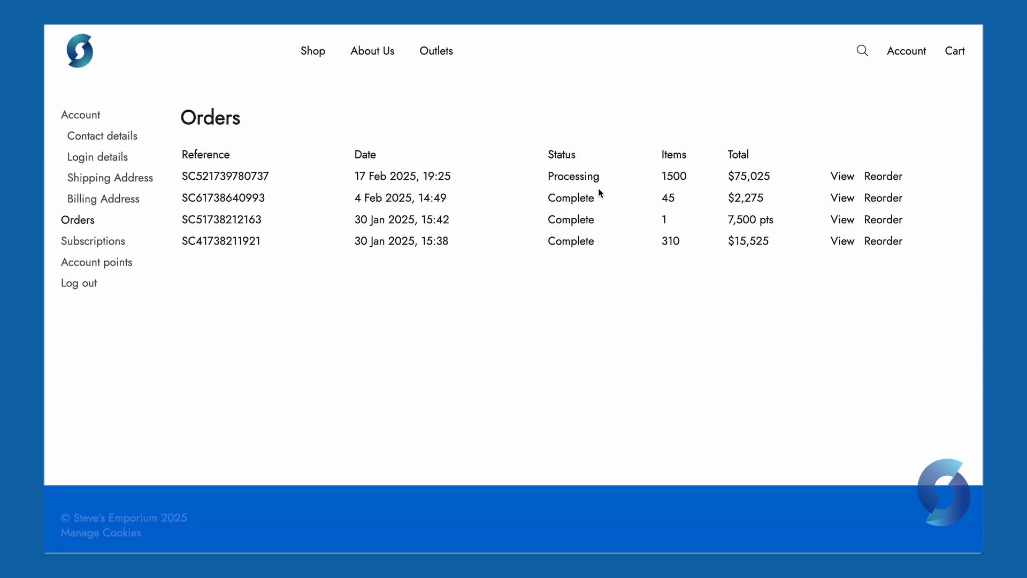